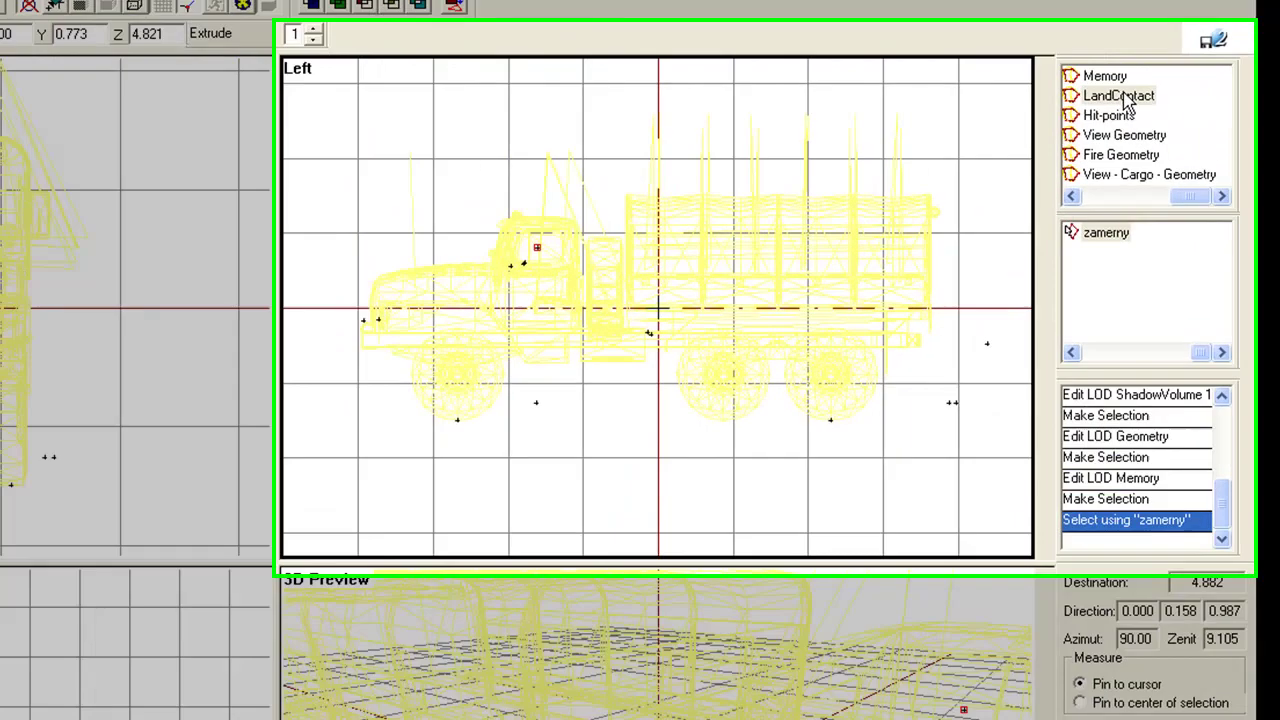
Open the LandContact LOD to show the six wheel damper selections
left_click(1139, 98)
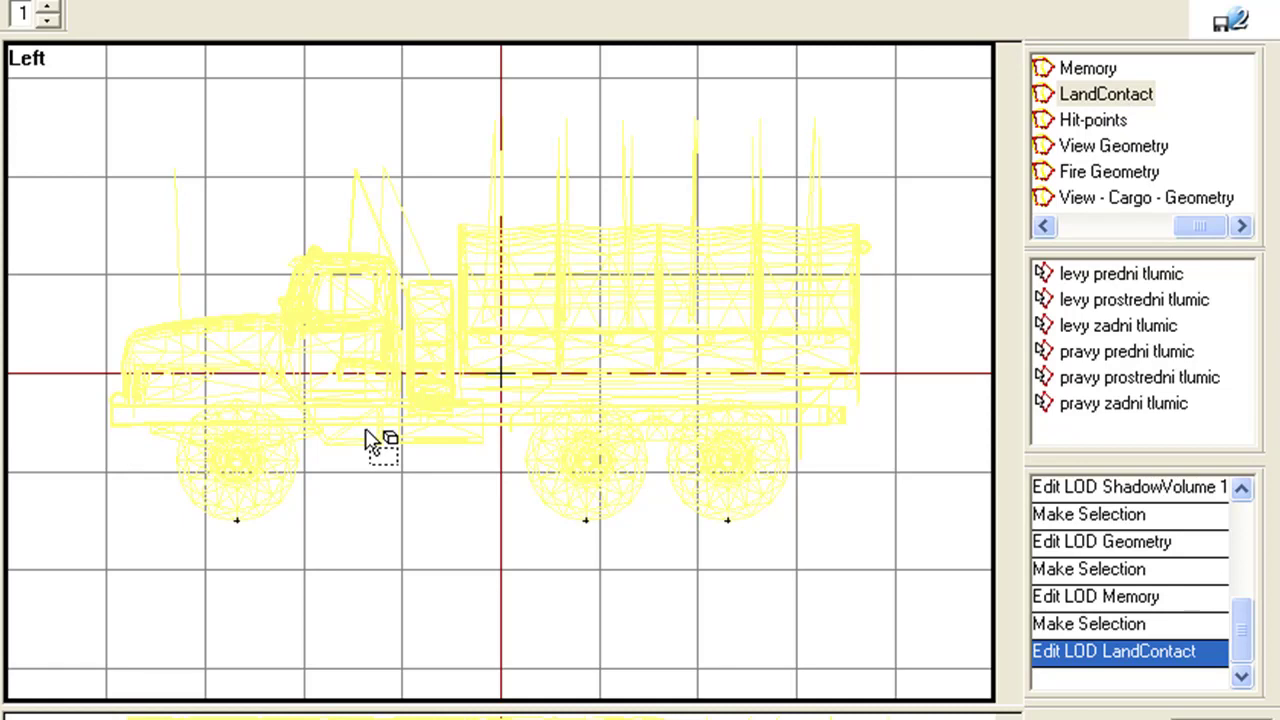
left_click_drag(157, 450, 798, 570)
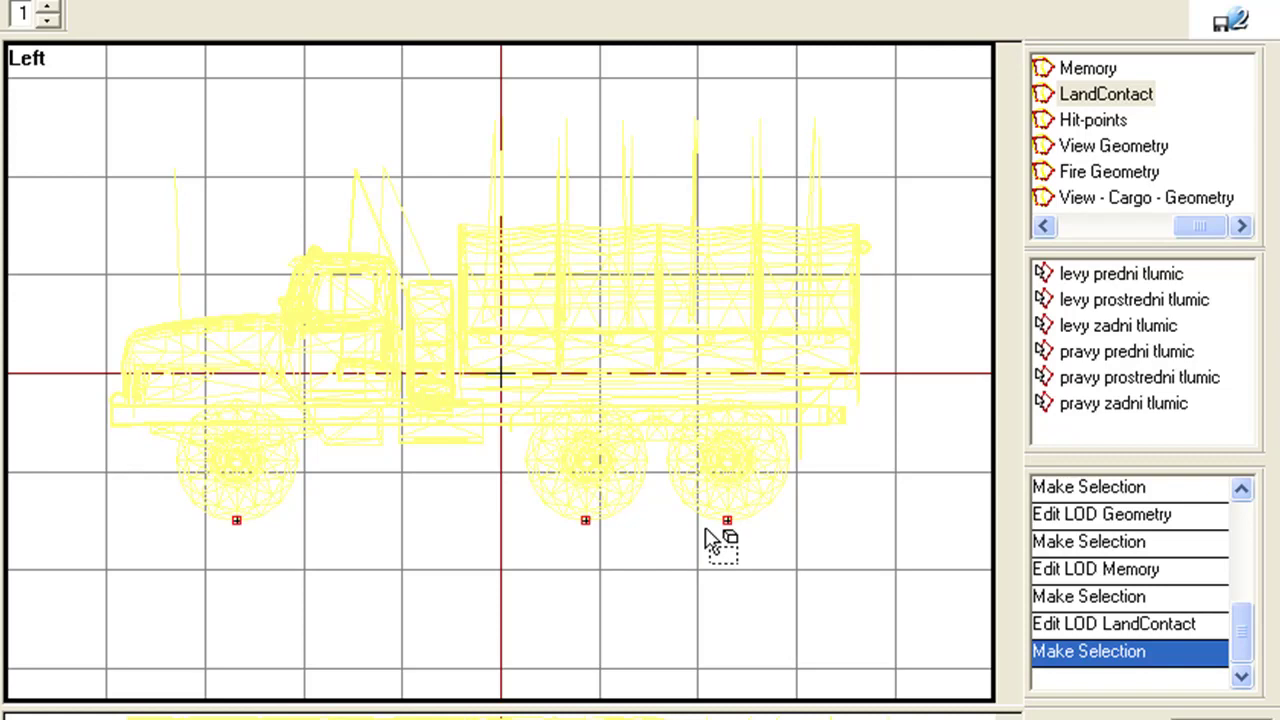
left_click(797, 543)
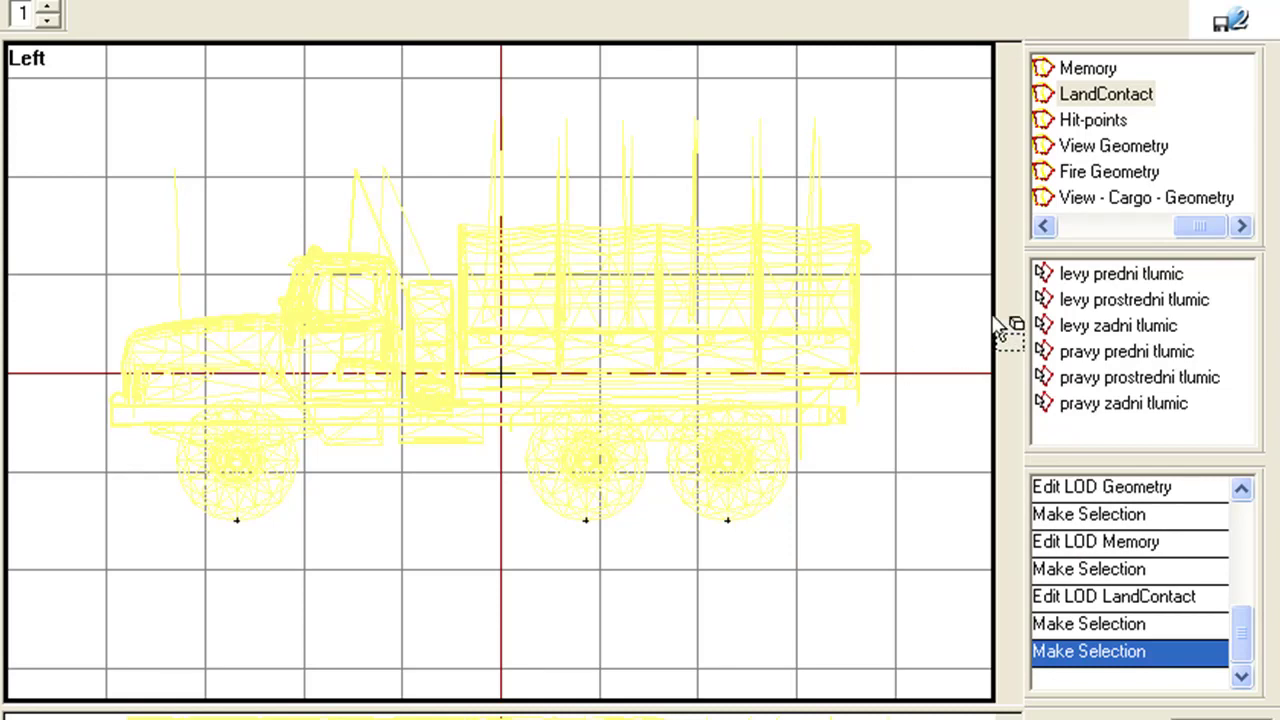
left_click(1103, 275)
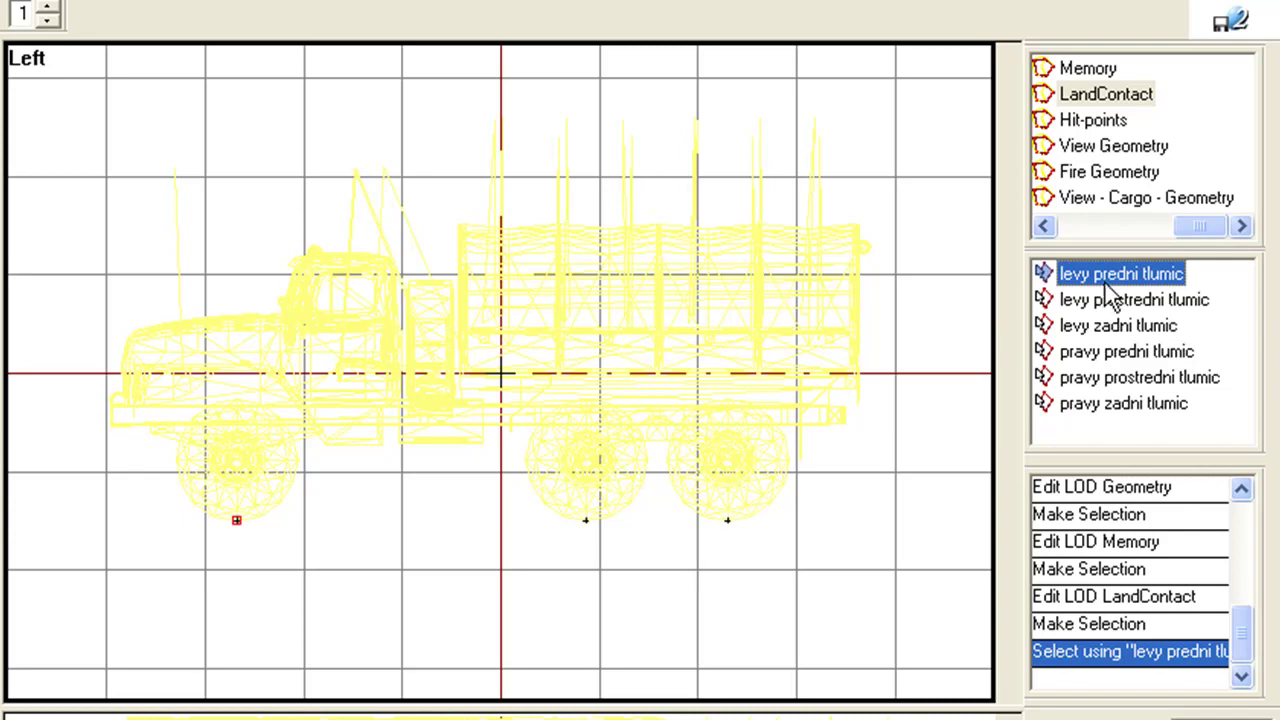
left_click(1110, 300)
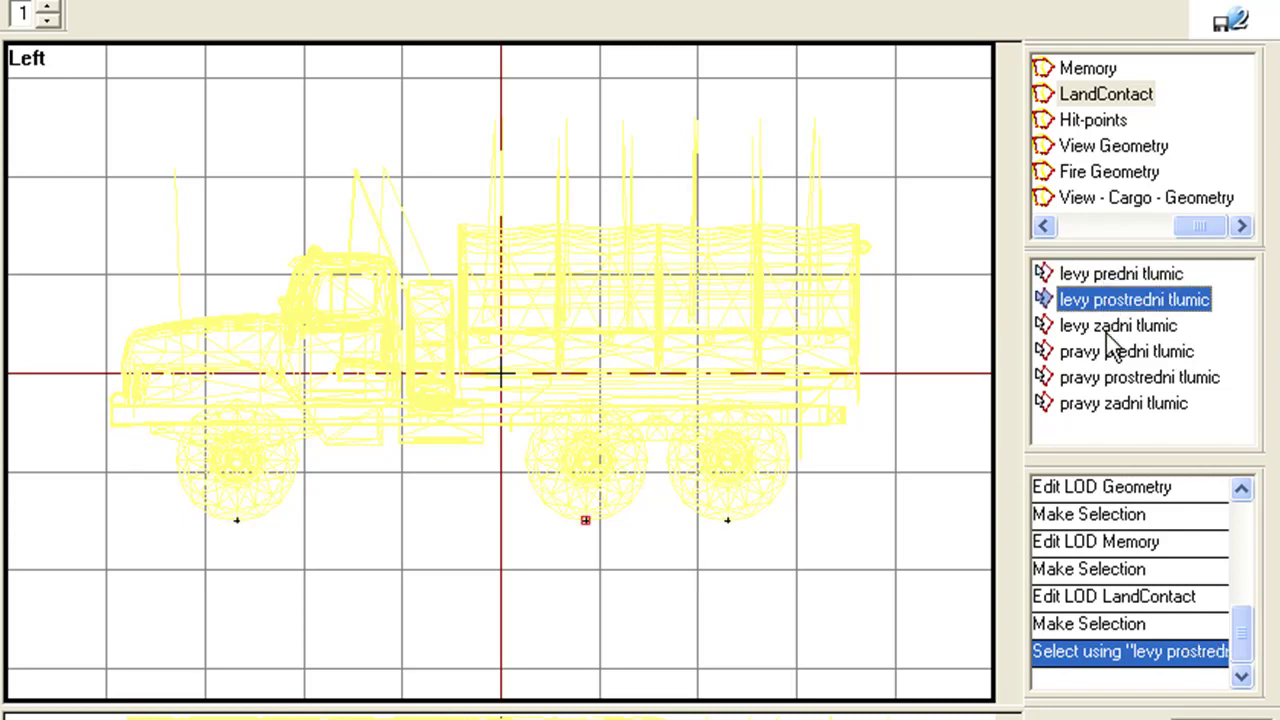
left_click(1110, 325)
left_click(1105, 352)
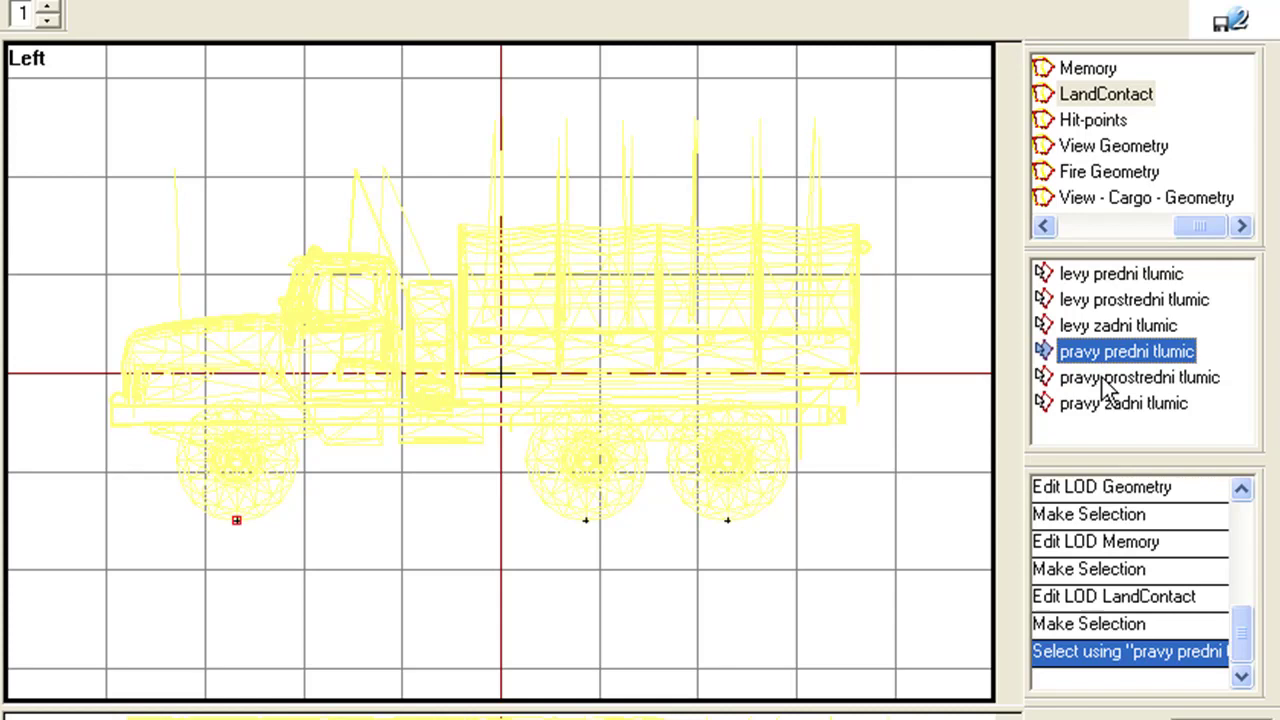
left_click(1108, 380)
left_click(1110, 405)
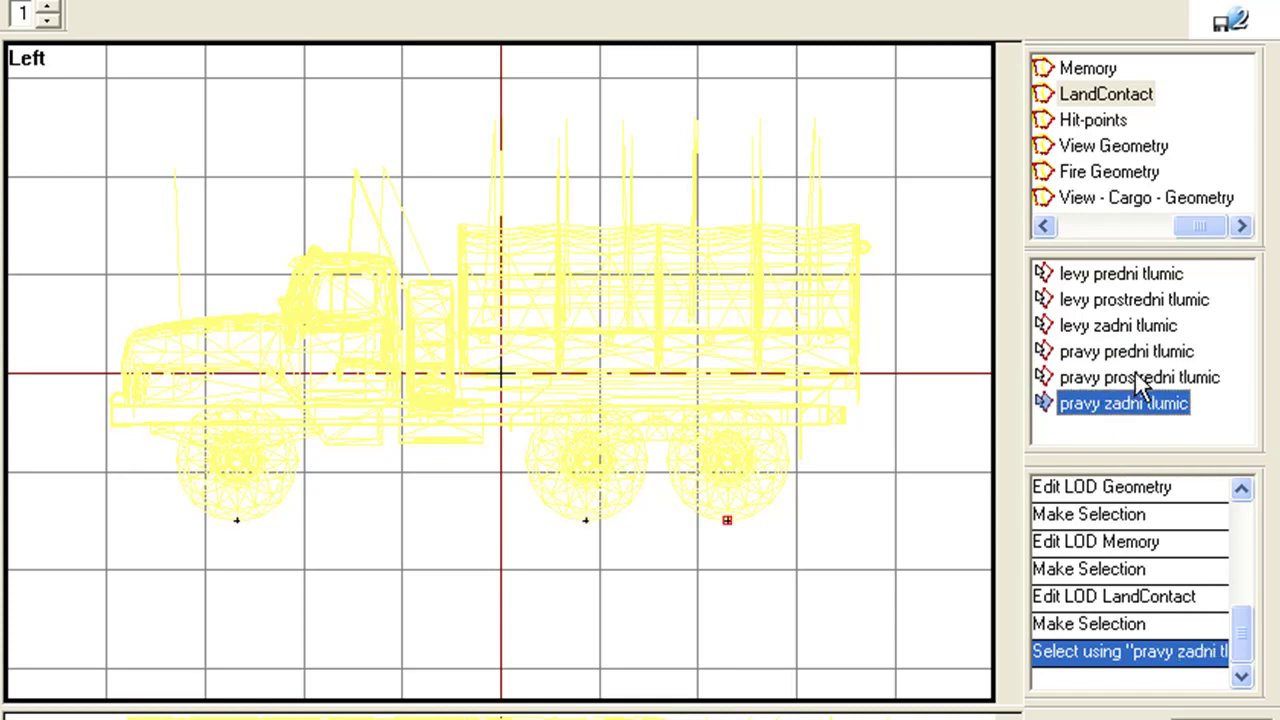
left_click(1136, 375)
left_click(1141, 359)
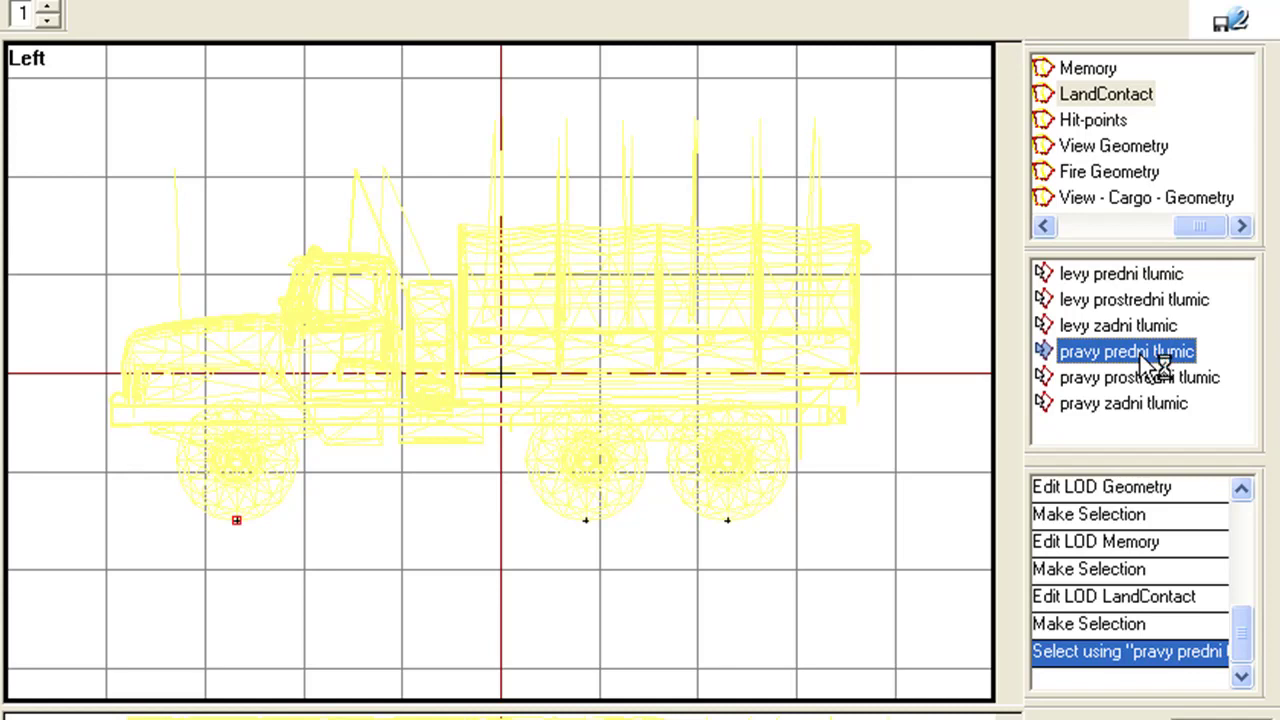
left_click_drag(1145, 370, 876, 404)
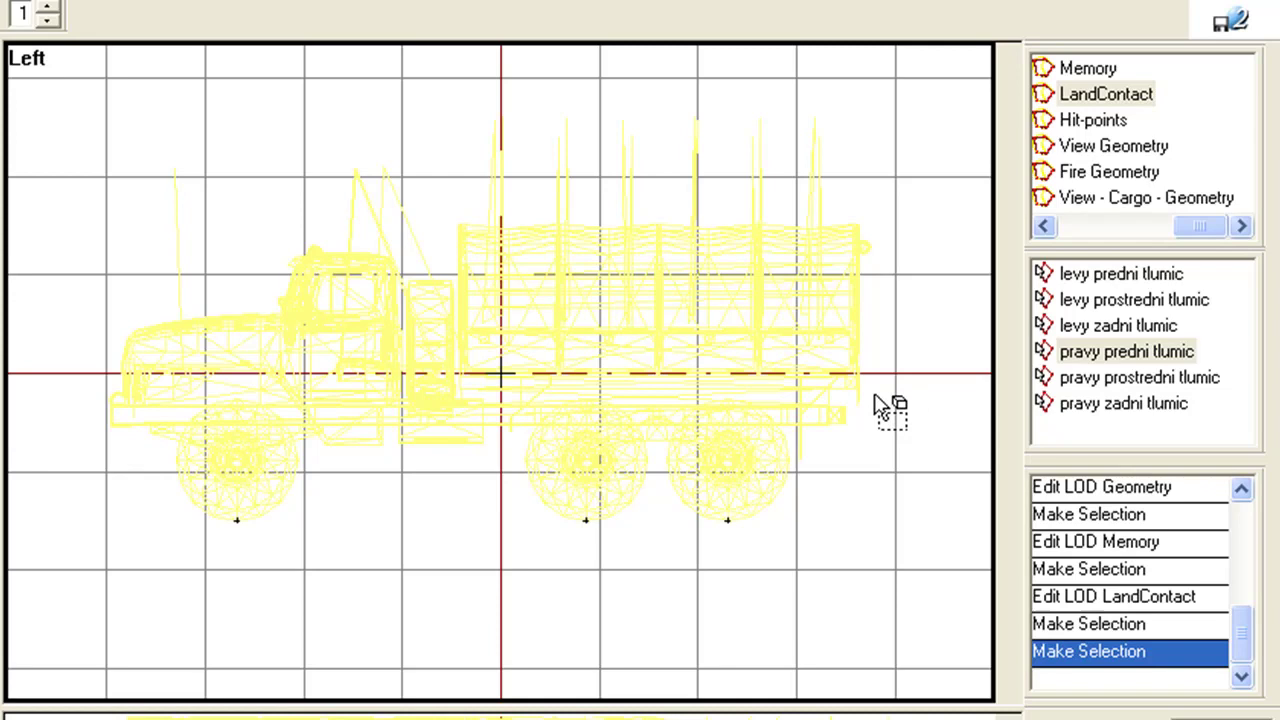
Load the Hit-points LOD, then select the motor and the pravy zadni tlumic hit points
left_click(1092, 128)
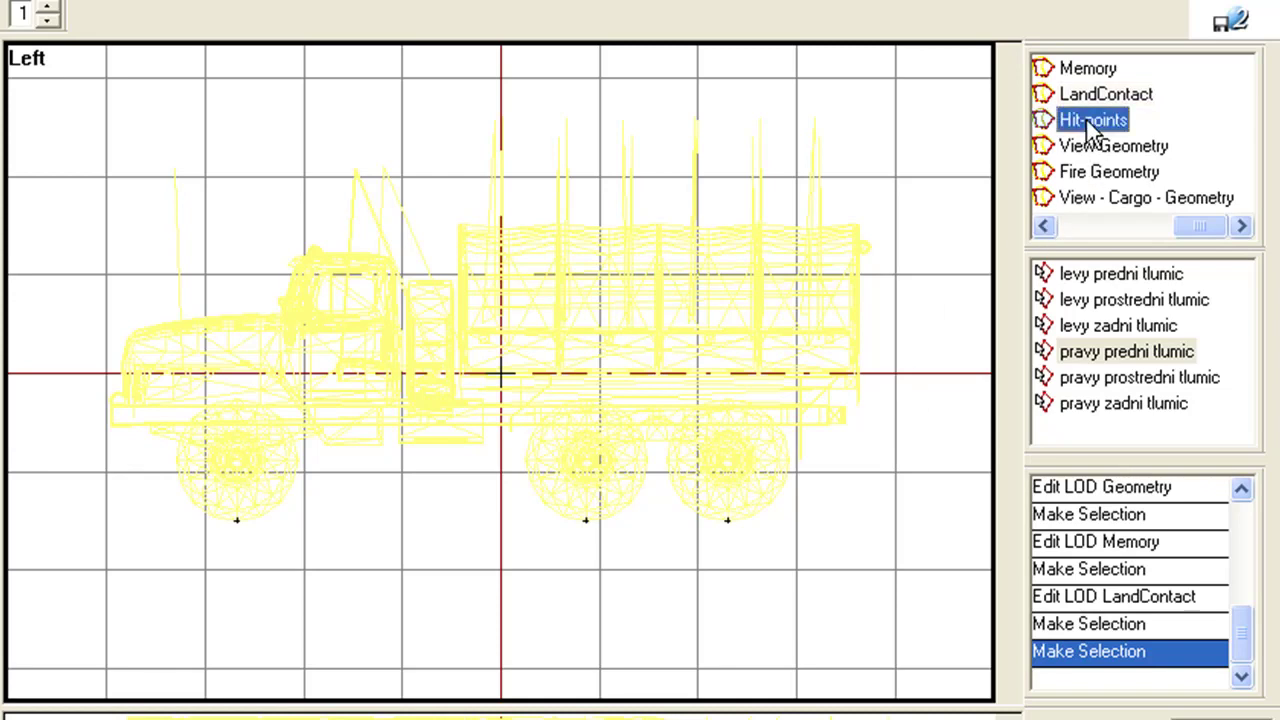
left_click_drag(1080, 130, 262, 172)
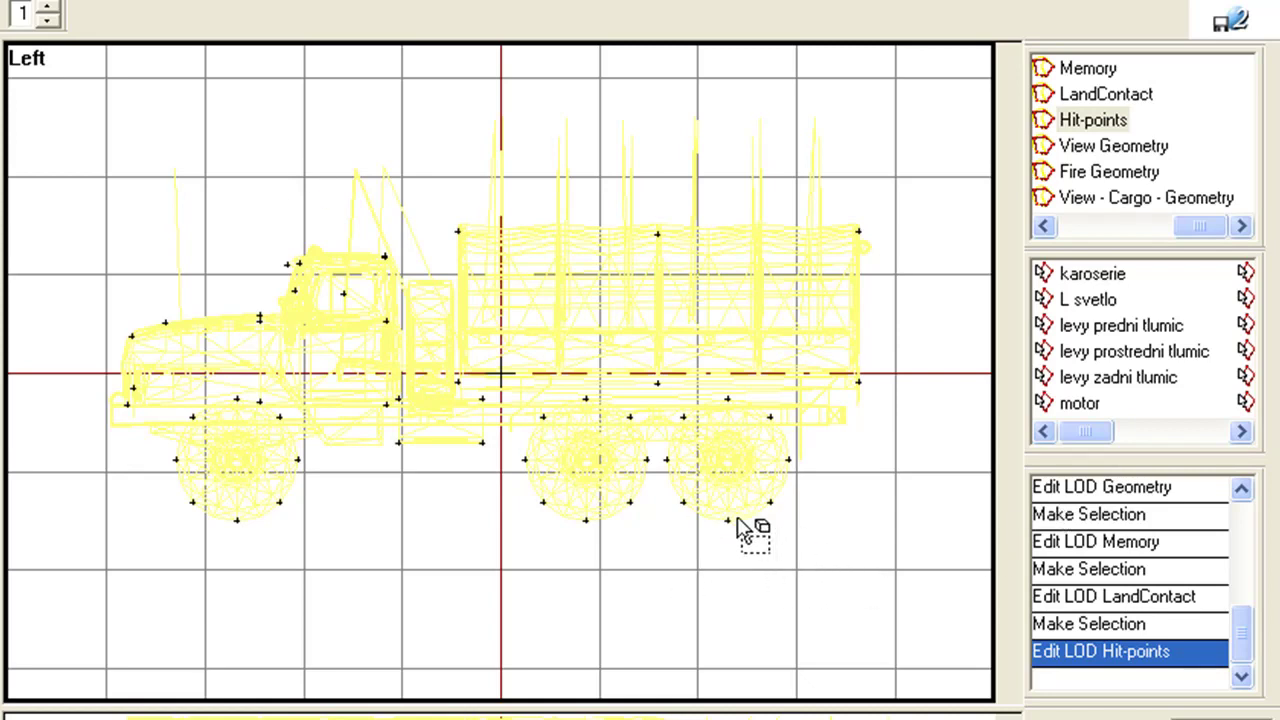
left_click(1085, 404)
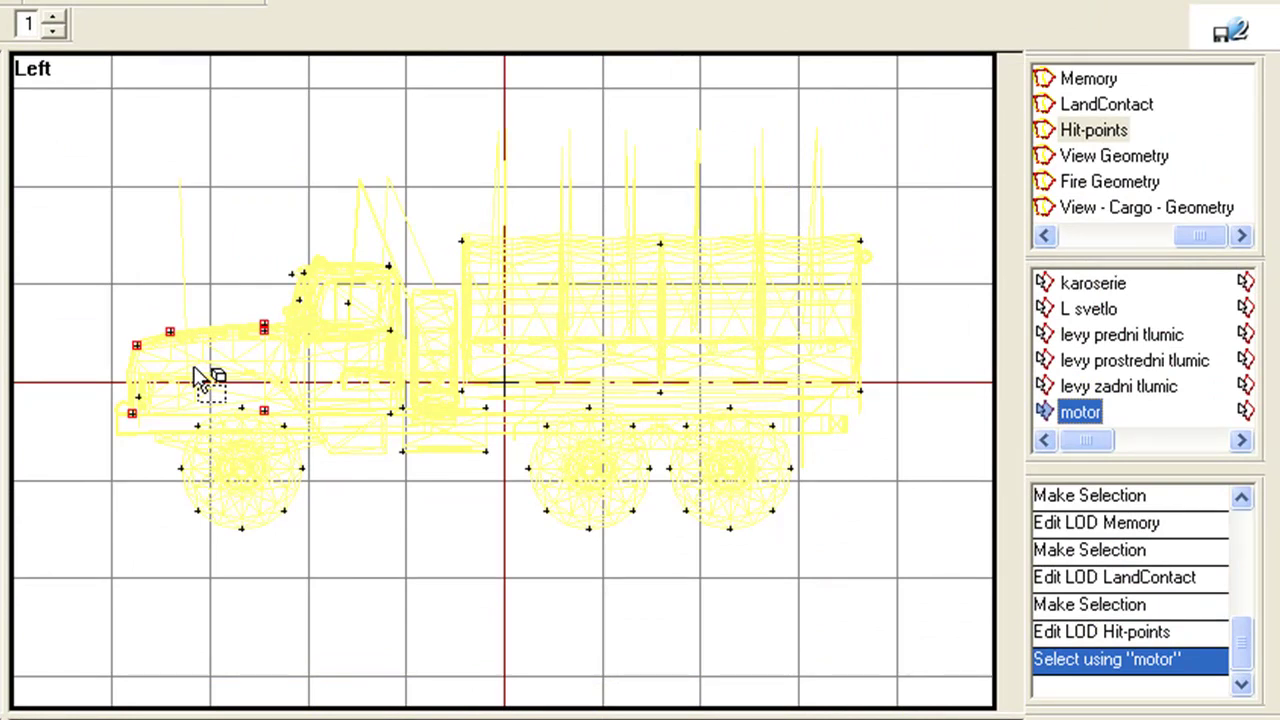
left_click(1172, 441)
left_click(1189, 439)
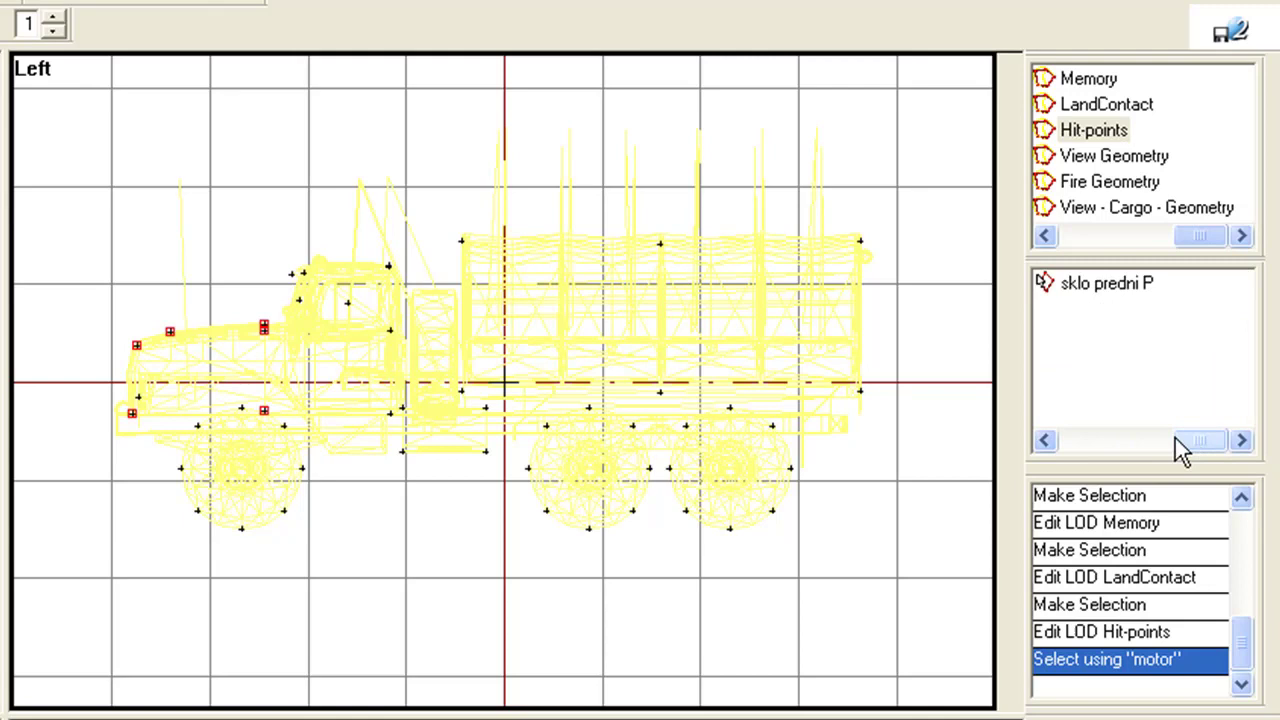
left_click_drag(1175, 438, 1111, 436)
left_click(1105, 388)
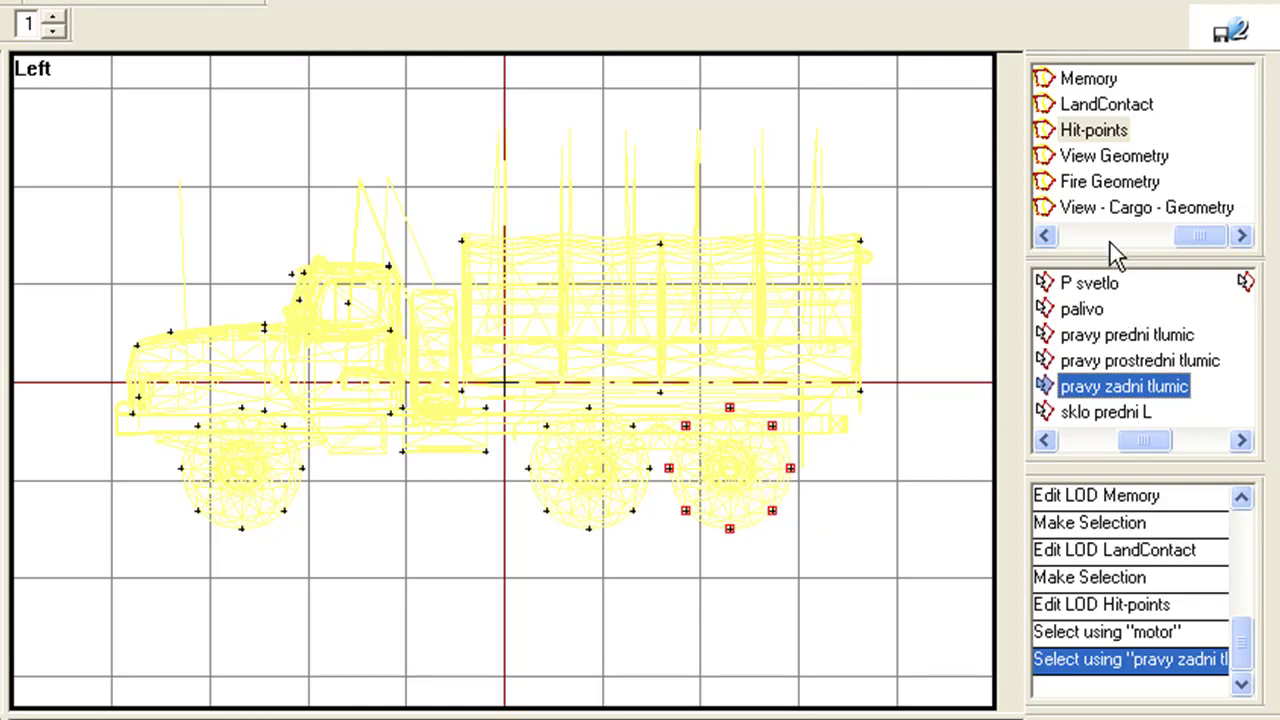
Open the View Geometry LOD to show the simplified blocky truck
left_click(1104, 160)
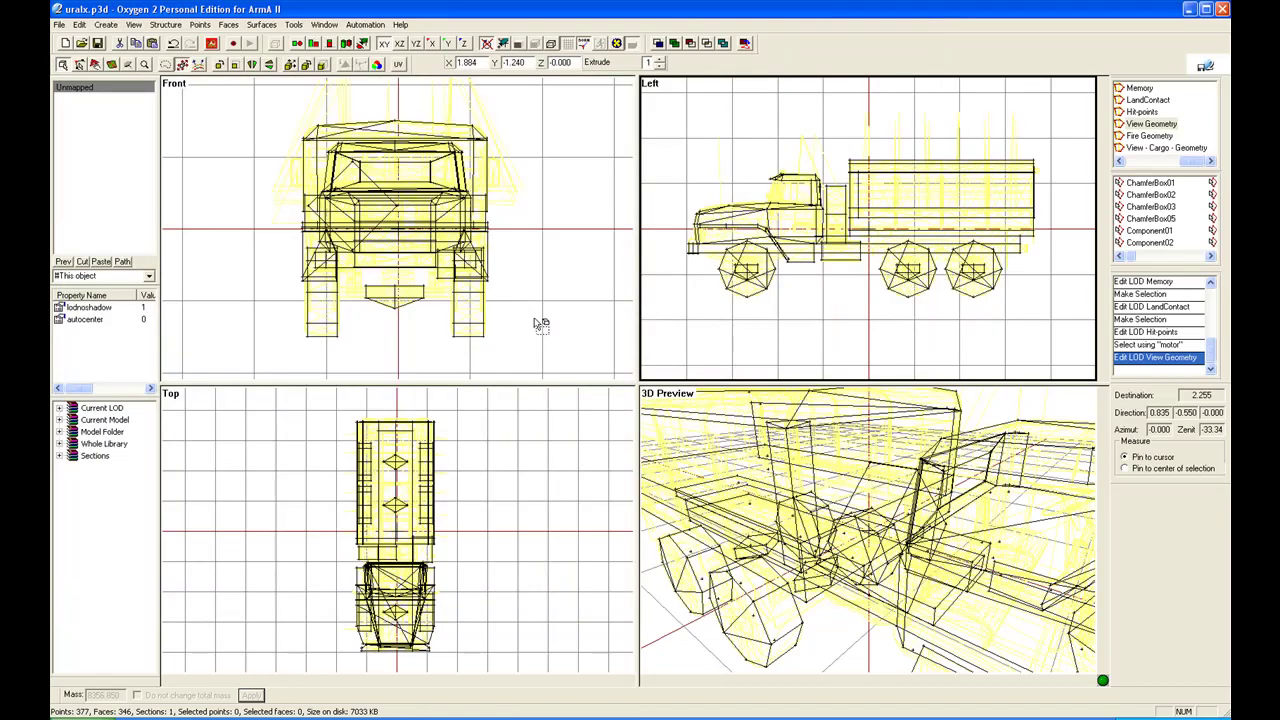
Back in the editor, box-select the view geometry parts, then clear the selection
key("alt+Tab")
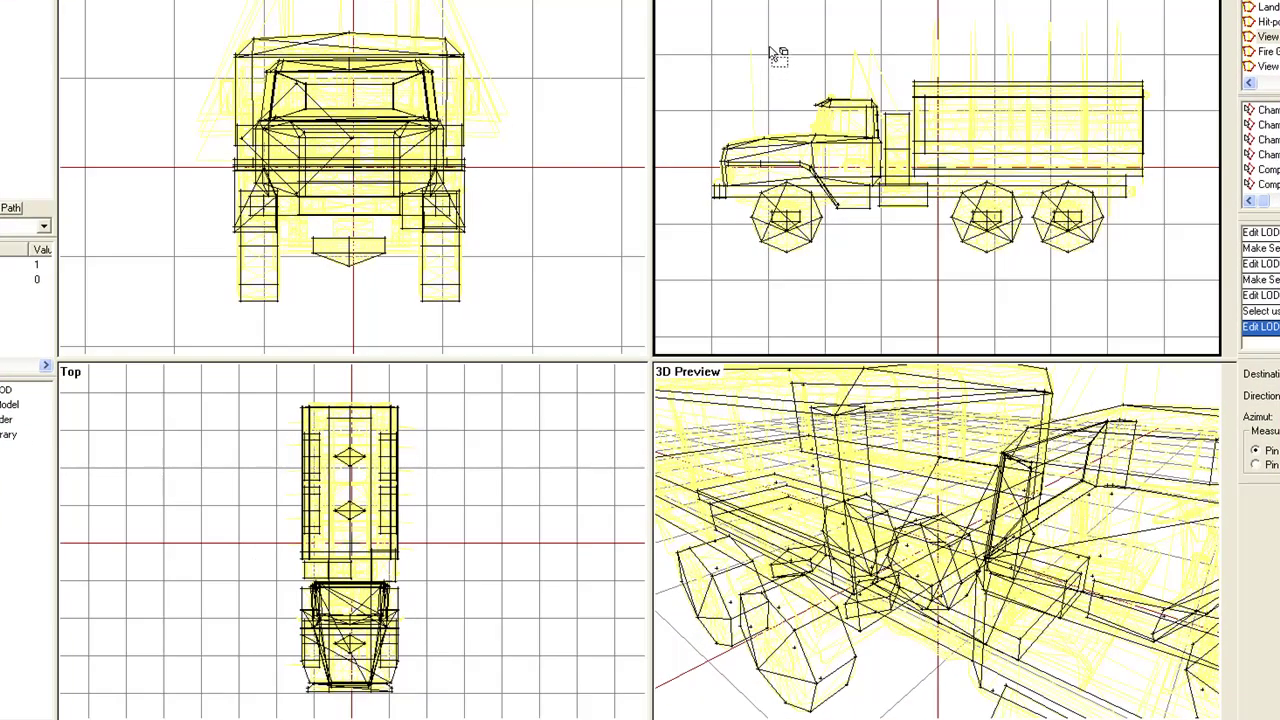
left_click_drag(708, 29, 1180, 292)
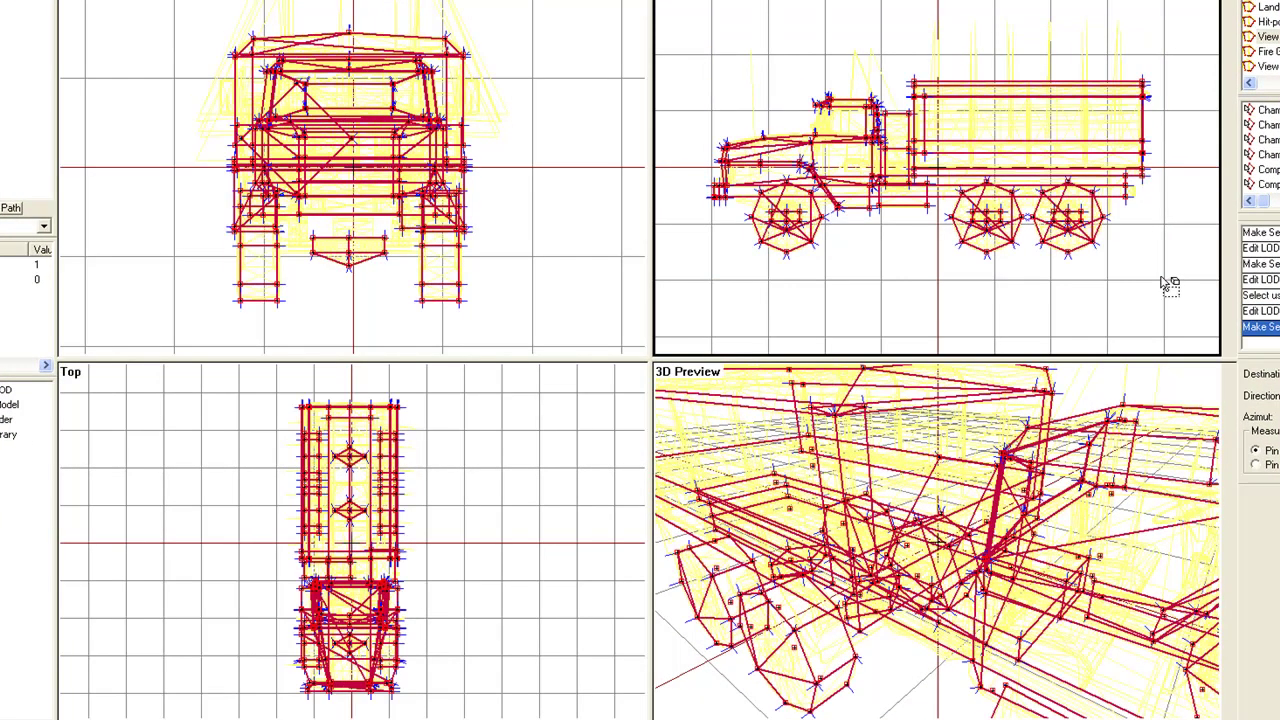
left_click(973, 188)
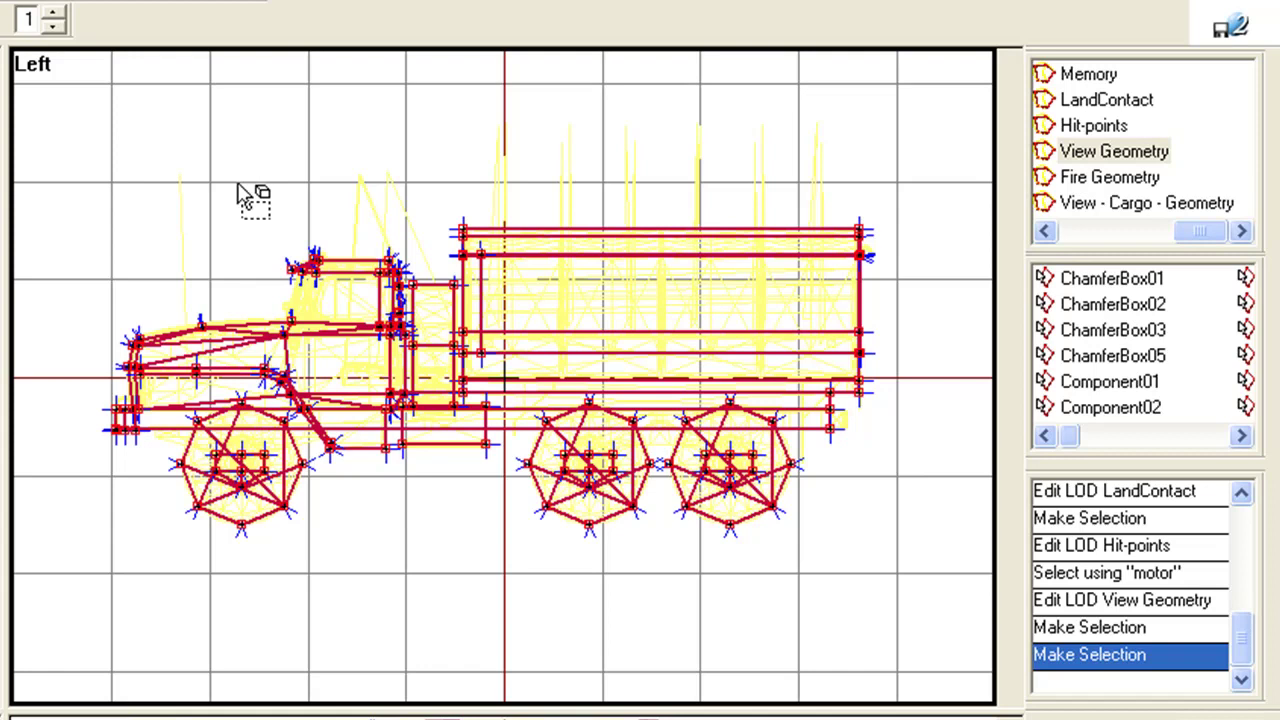
left_click(262, 198)
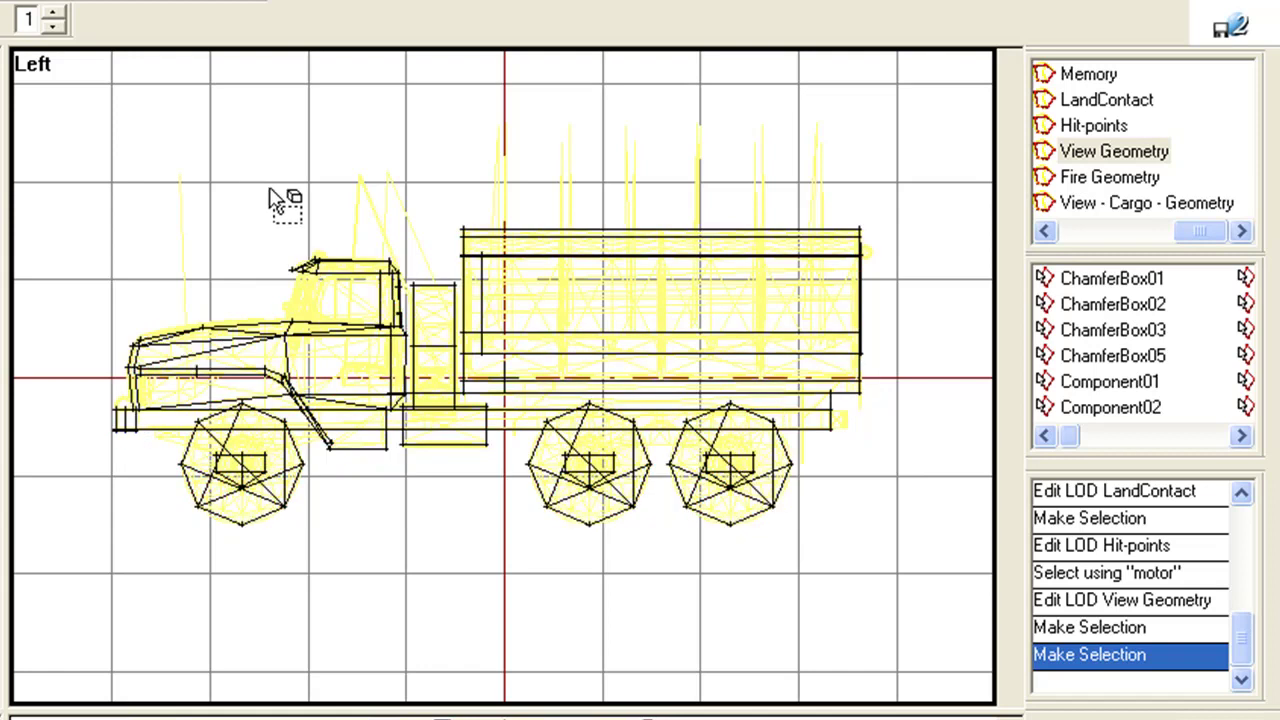
Open the truck's Fire Geometry LOD for a shaded Buldozer preview
left_click(1122, 180)
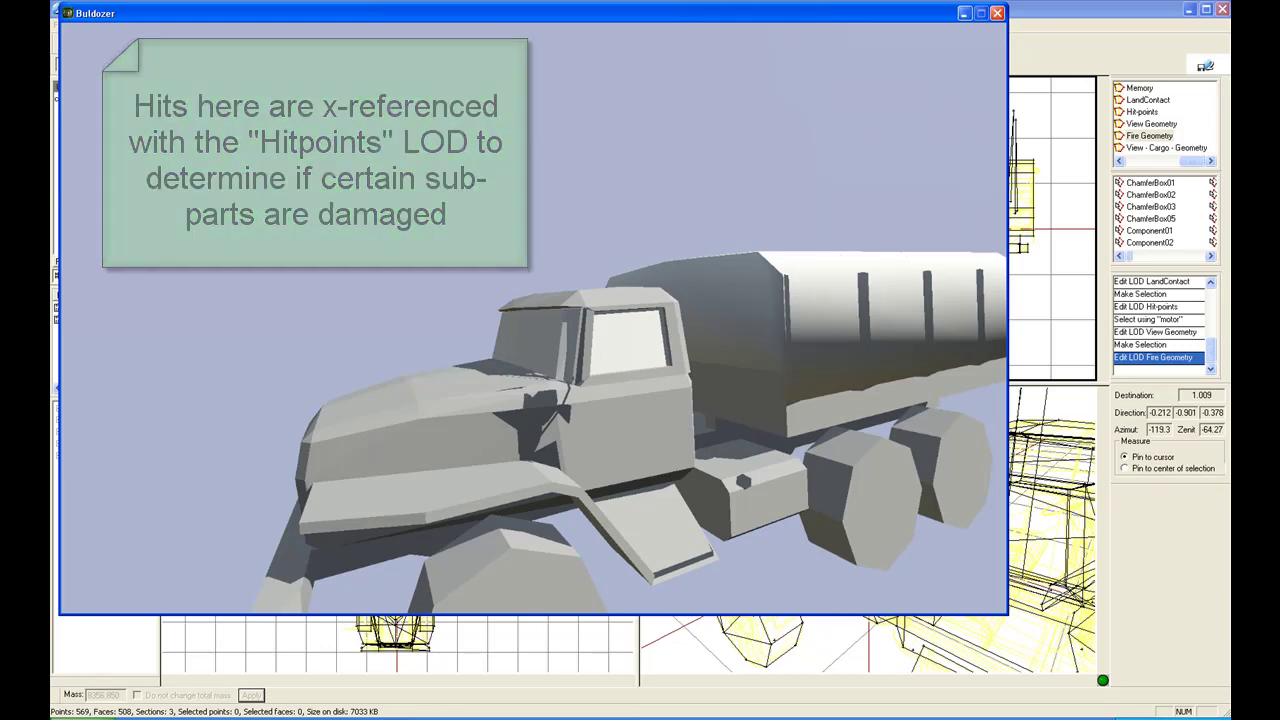
Back in the editor, box-select the six poles above the cargo bed
key("alt+Tab")
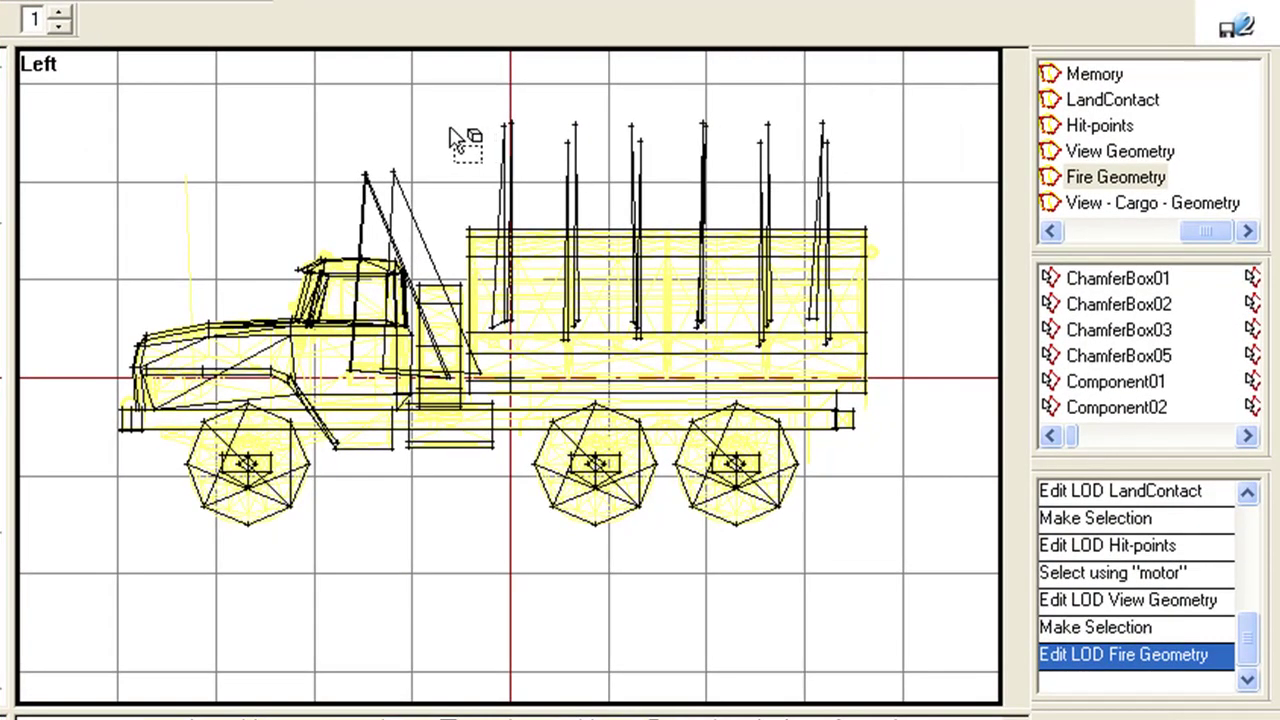
left_click_drag(720, 109, 971, 145)
left_click_drag(854, 172, 855, 175)
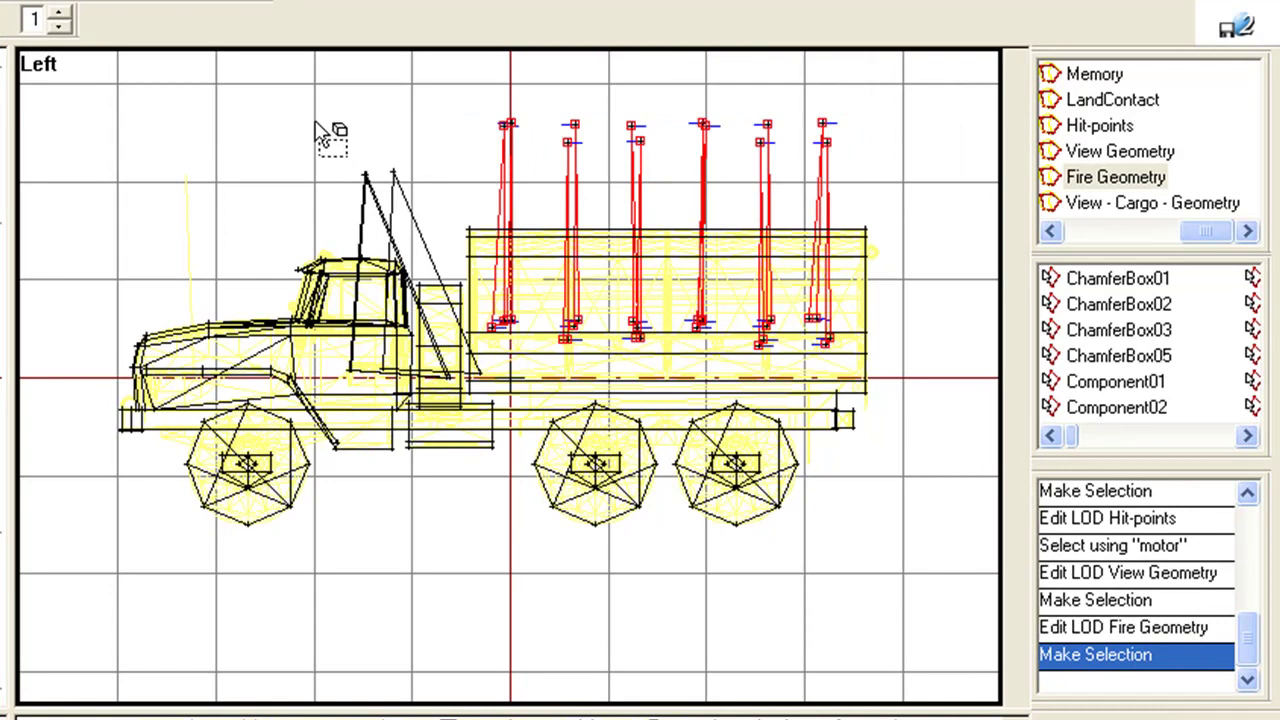
Select the A-frame above the cab and the mast triangle, then deselect them
left_click_drag(314, 122, 438, 207)
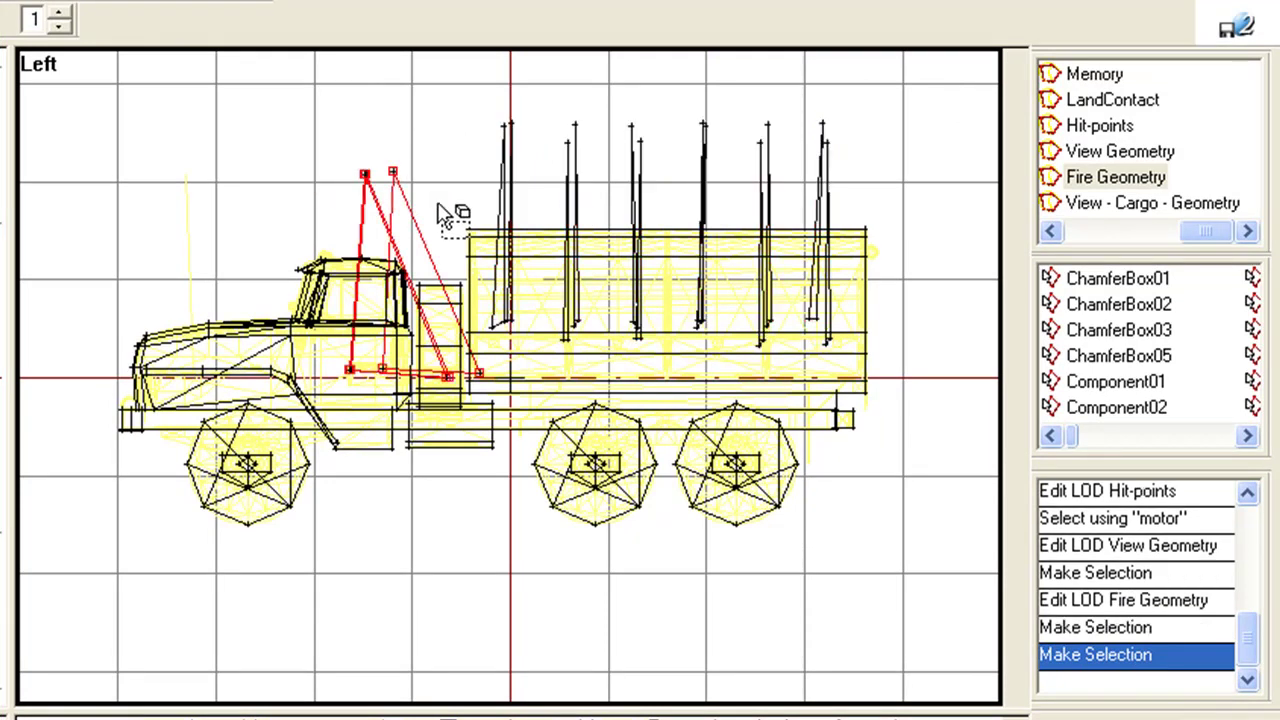
left_click(366, 140)
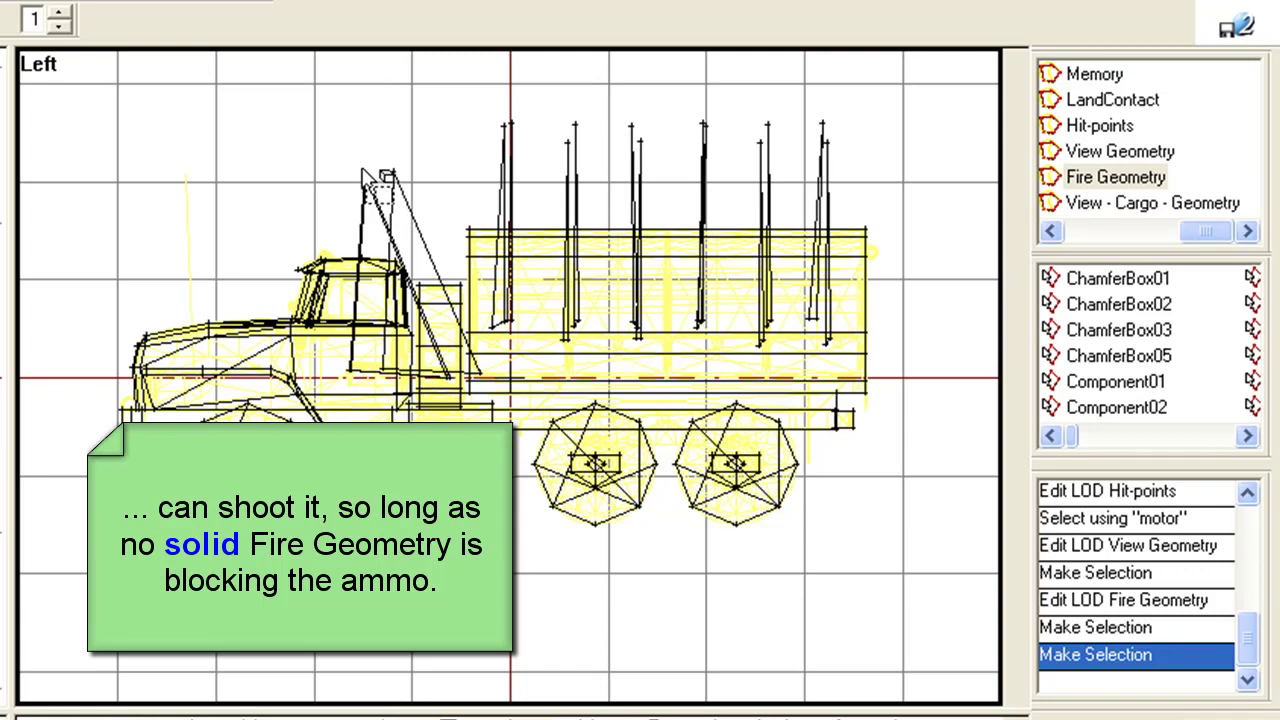
left_click(367, 170)
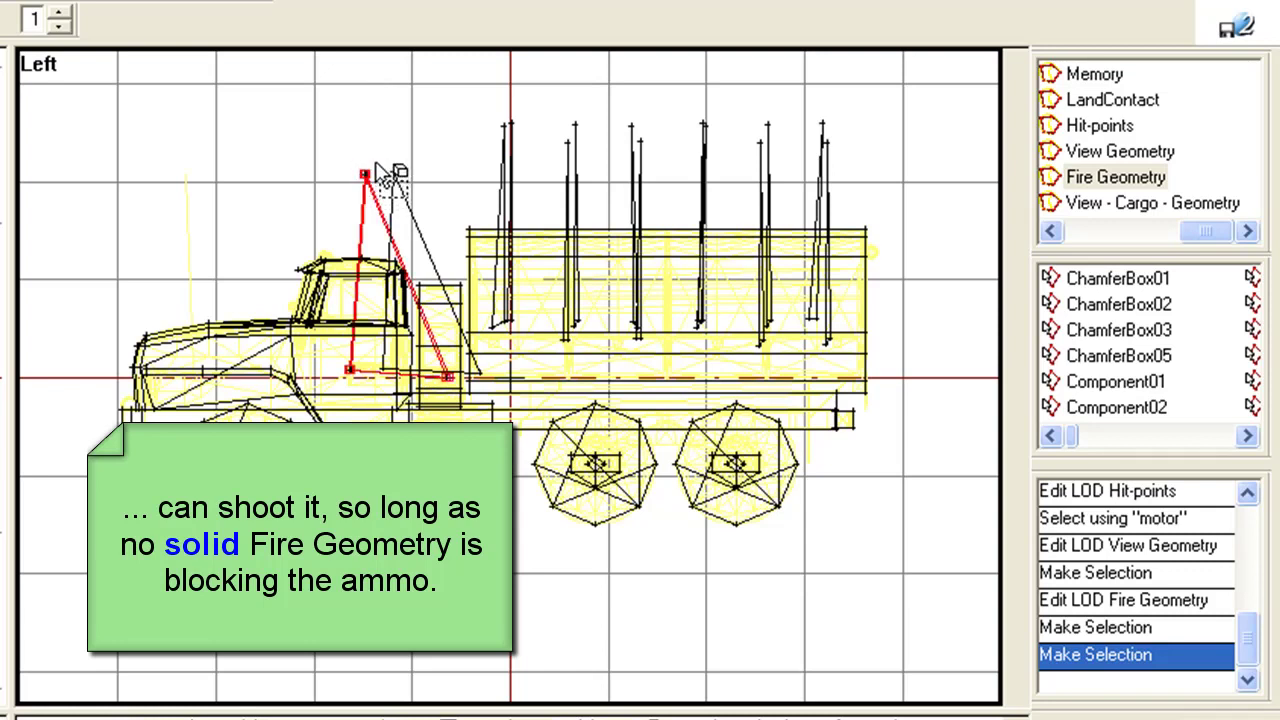
left_click(390, 148)
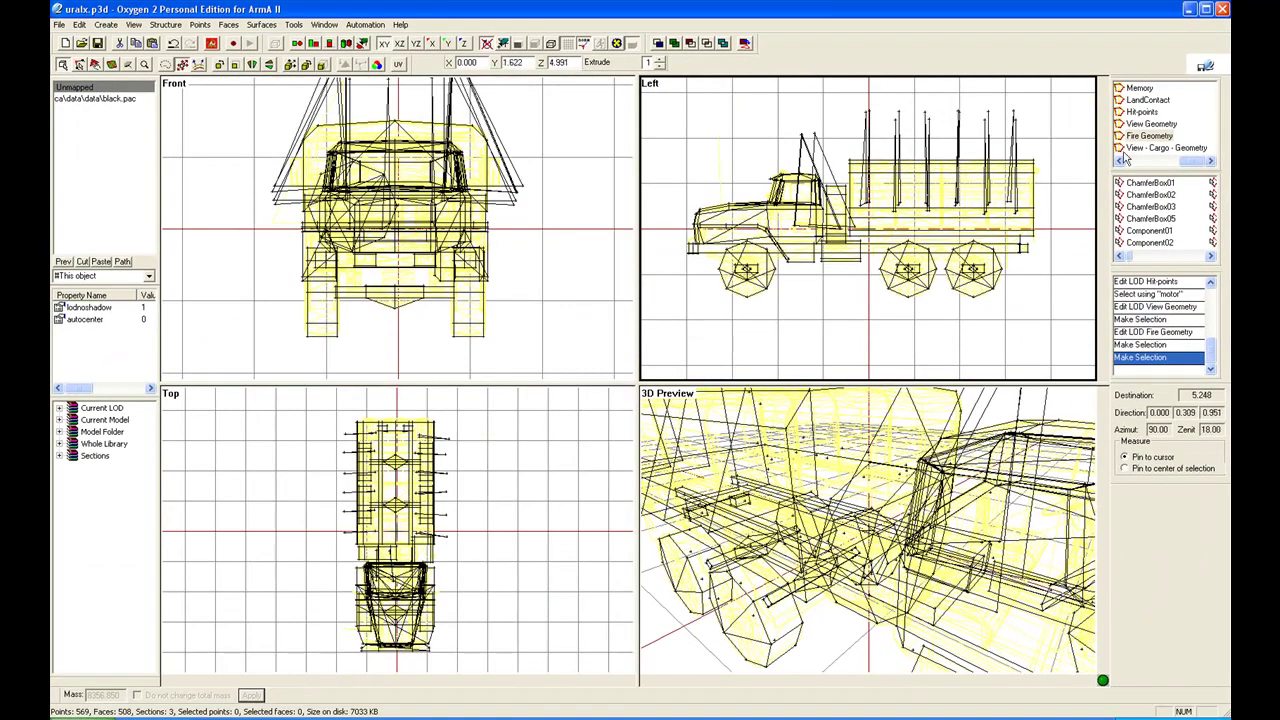
Switch to the View - Cargo LOD, then the example model's View - Pilot LOD
scroll(1150, 162, "down", 2)
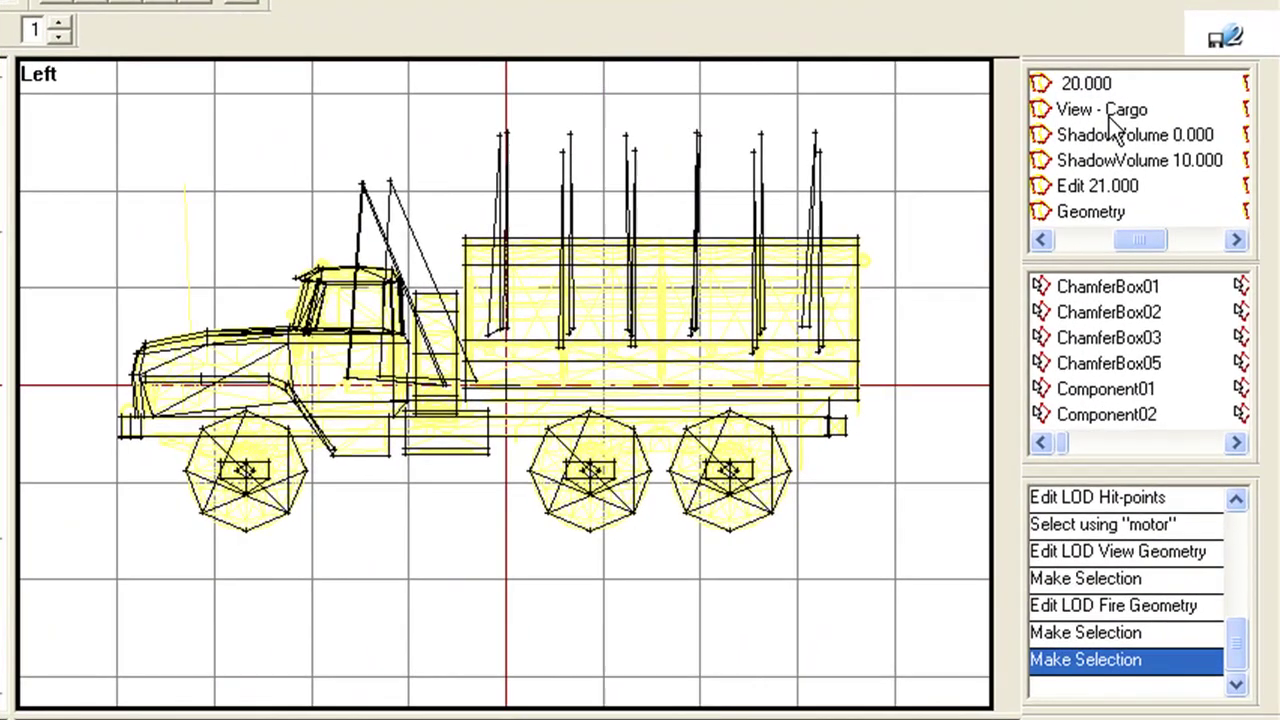
left_click(1150, 101)
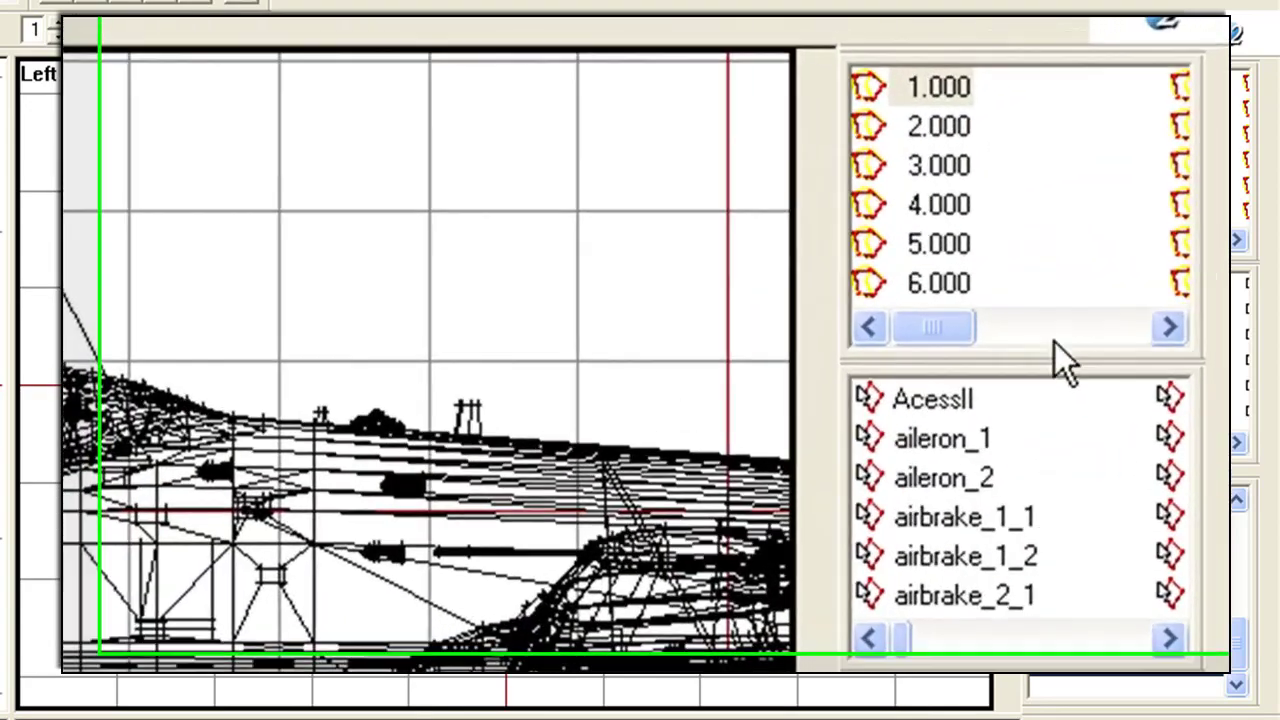
left_click(1168, 137)
left_click(945, 132)
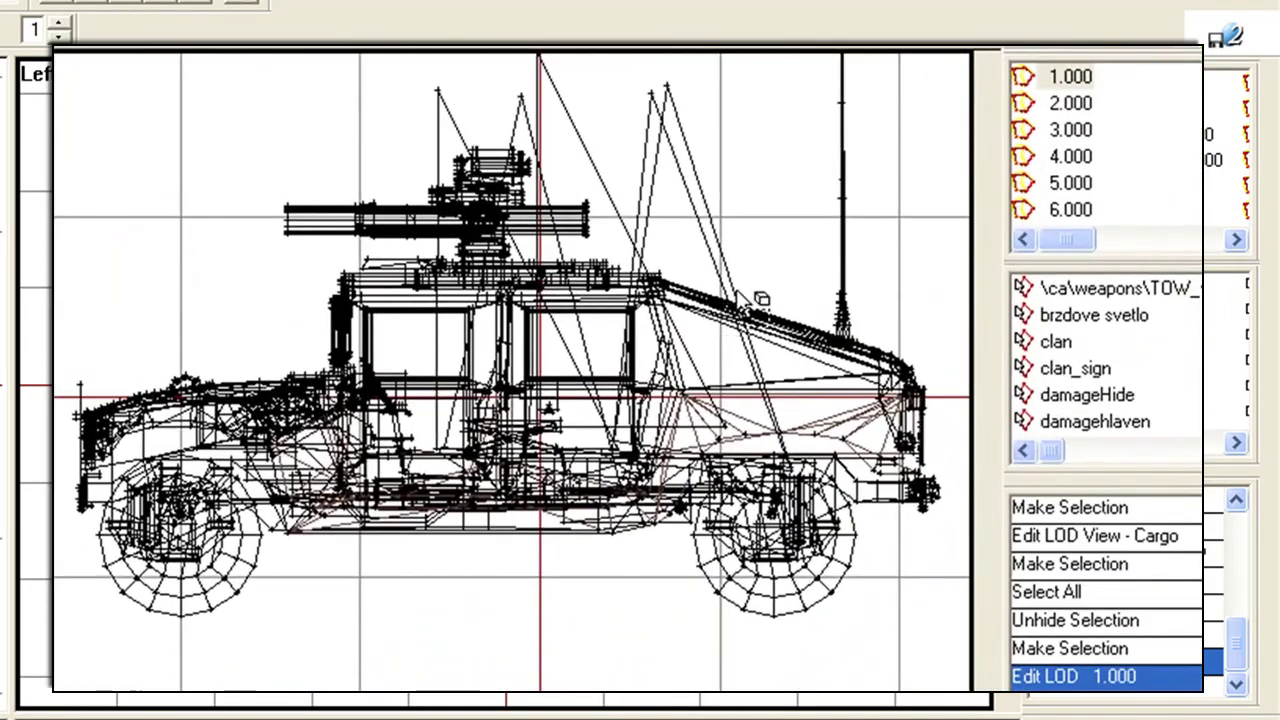
Flip the Humvee example between its View - Gunner and View - Cargo LODs
left_click(1110, 239)
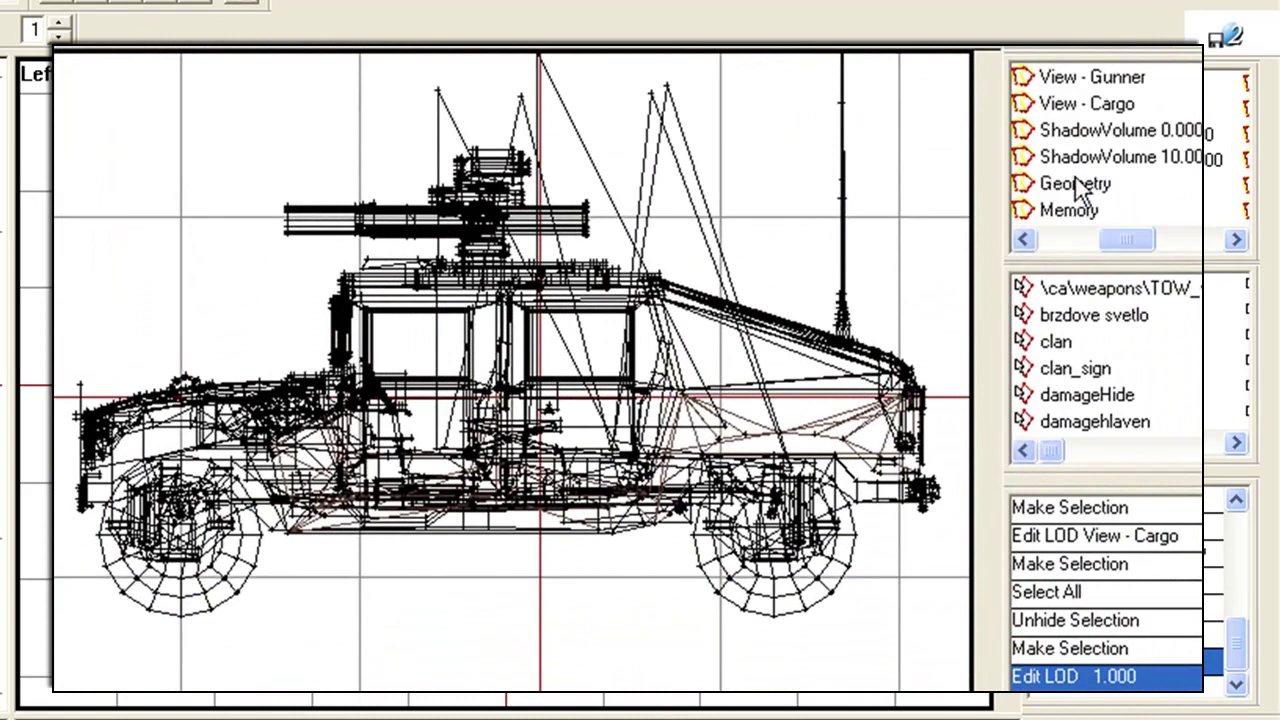
left_click(1092, 80)
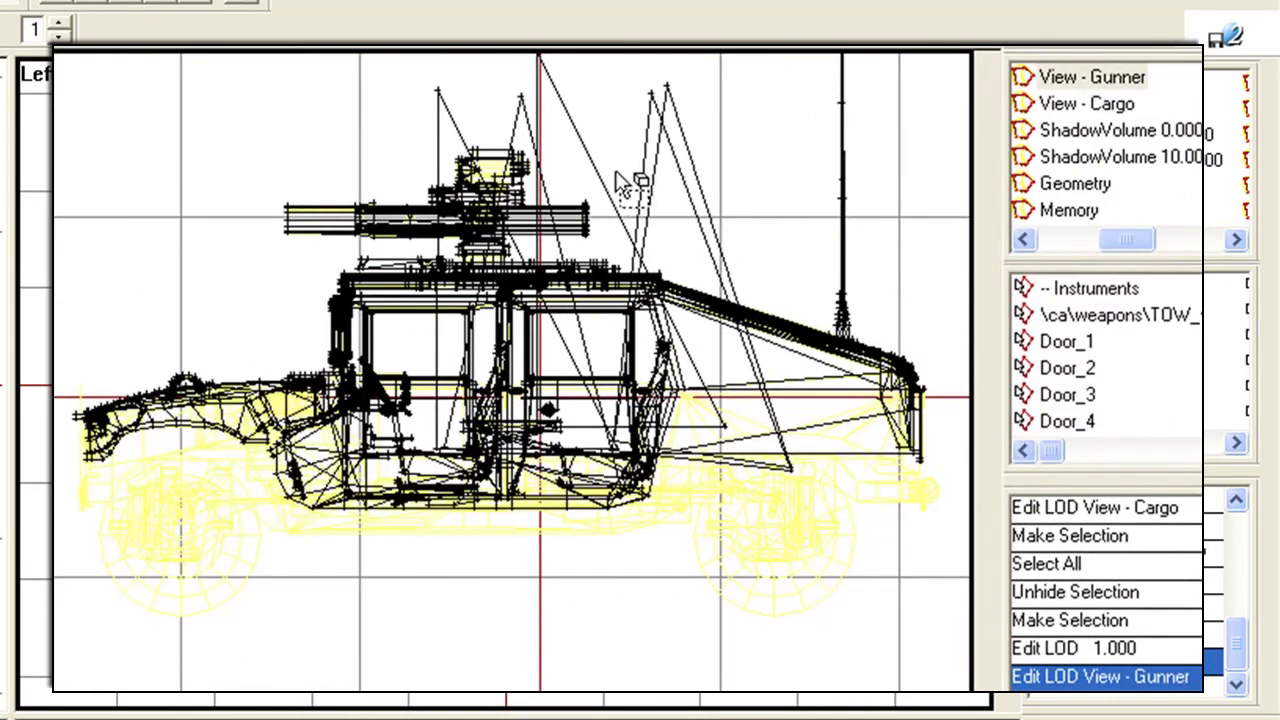
left_click(1087, 104)
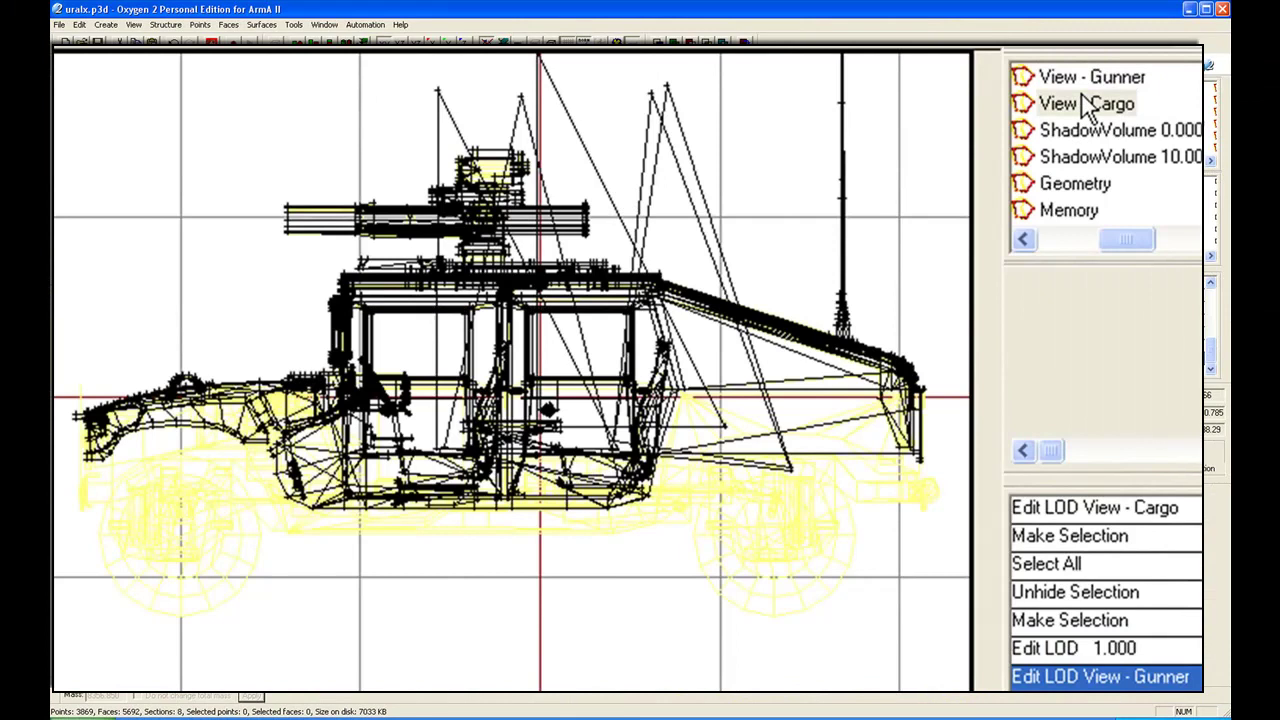
left_click(1090, 80)
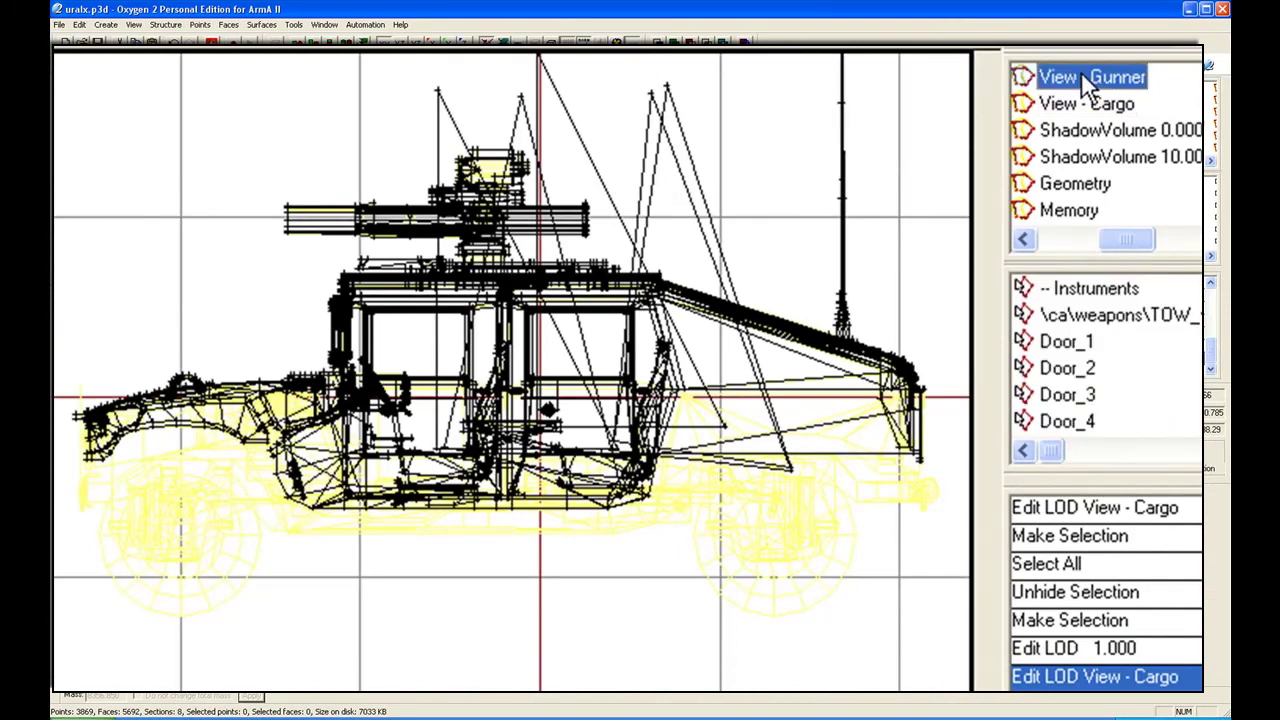